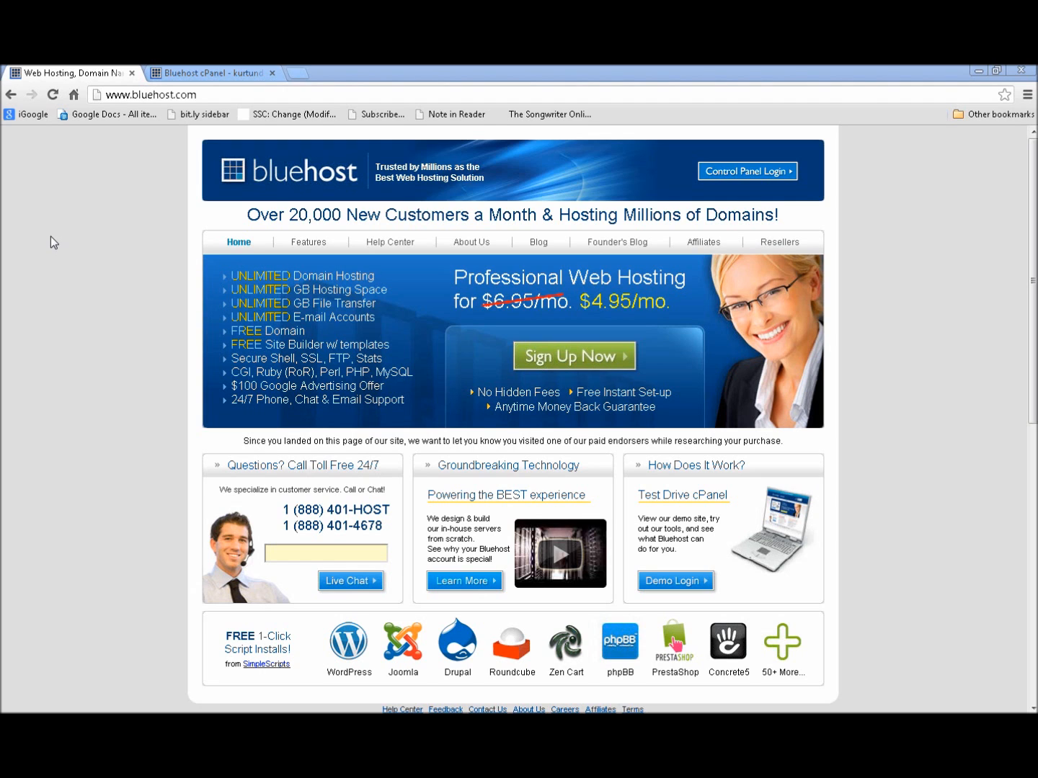
From cPanel's SimpleScripts Installations section, open Simple Scripts in a new browser tab
click(230, 73)
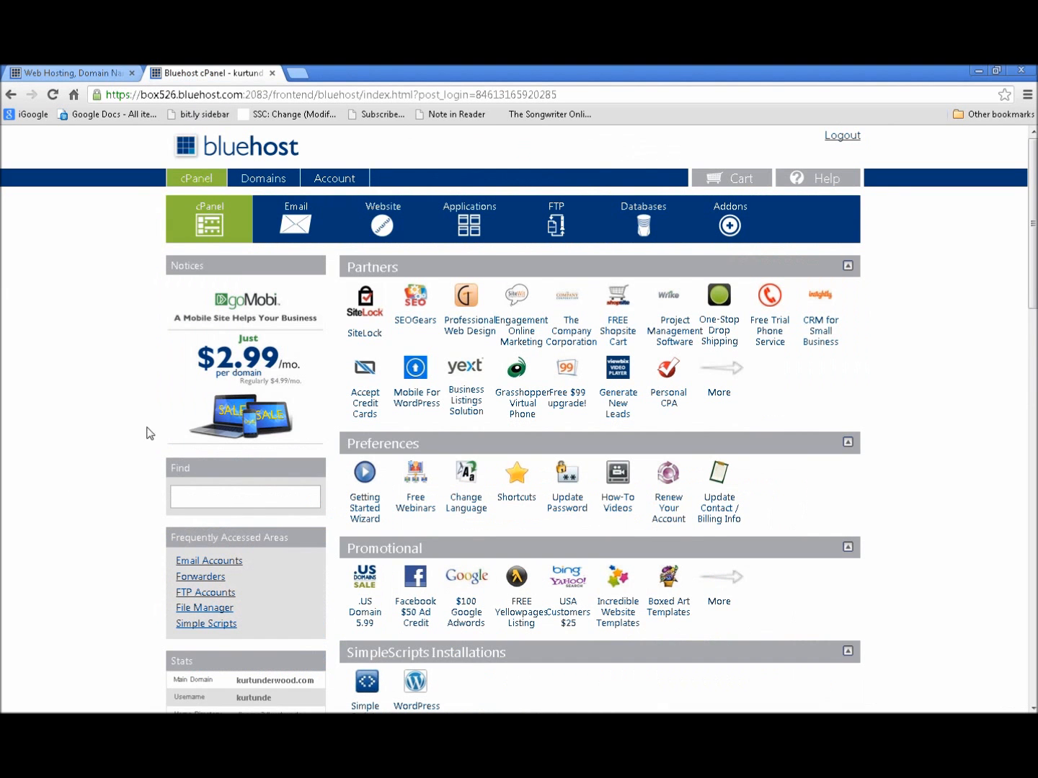
scroll(73, 487, down, 1)
scroll(101, 449, down, 1)
scroll(112, 448, up, 1)
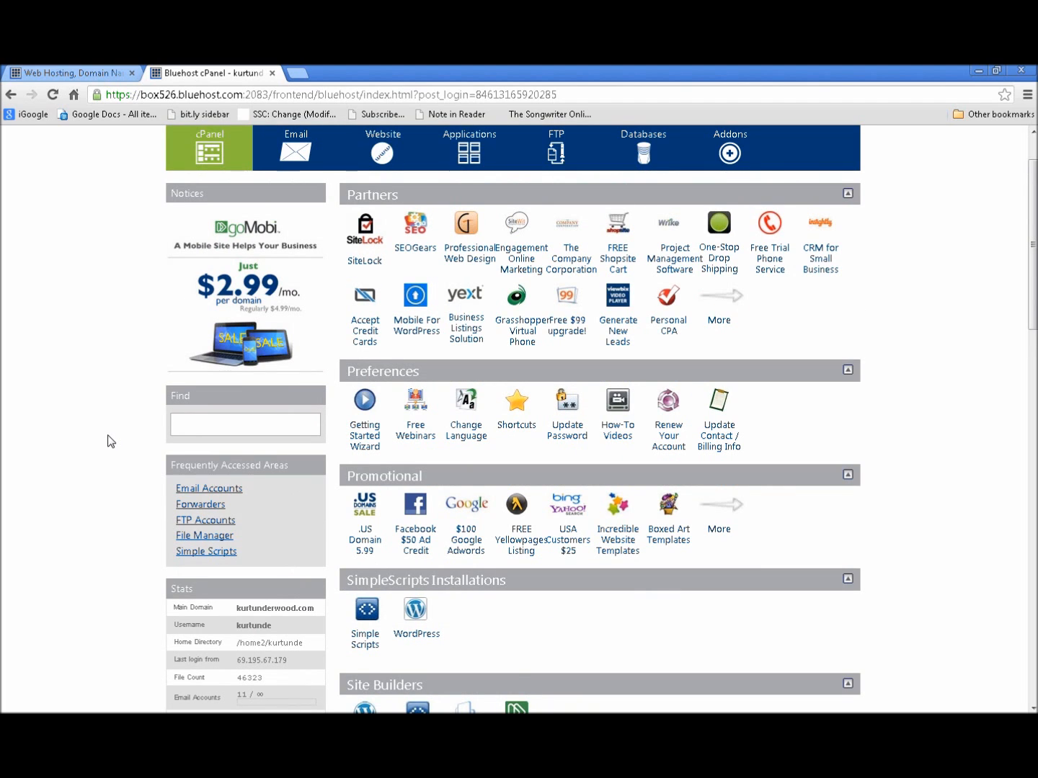
scroll(108, 442, down, 1)
scroll(108, 442, down, 1)
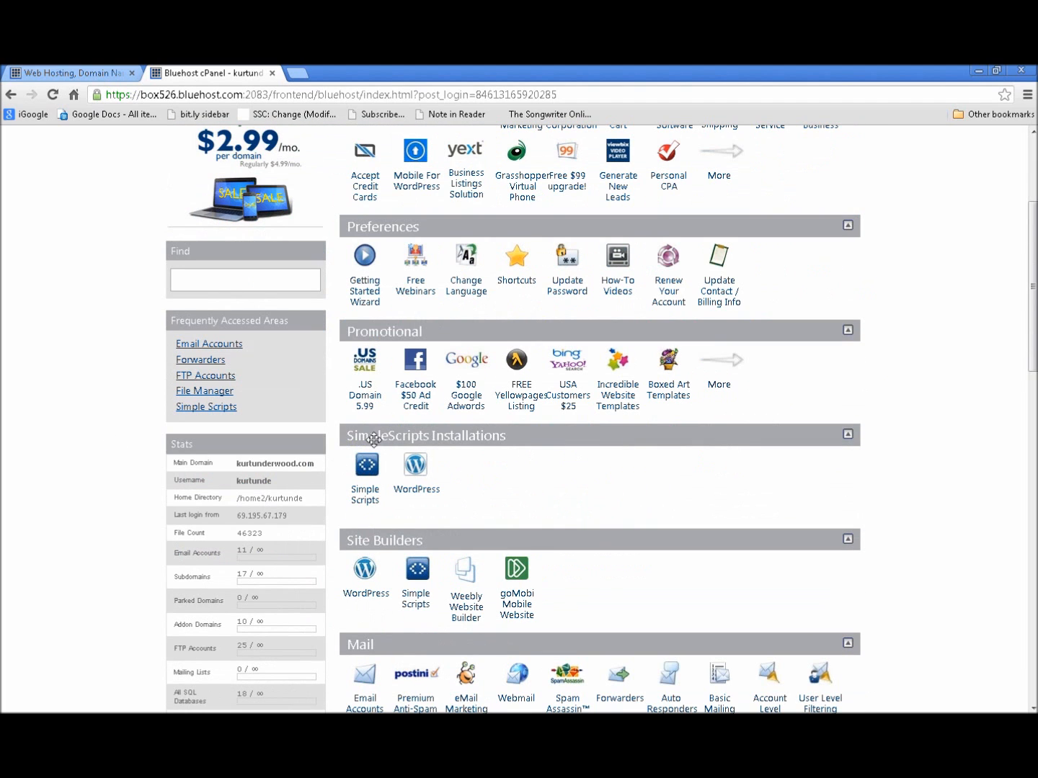
scroll(423, 491, down, 1)
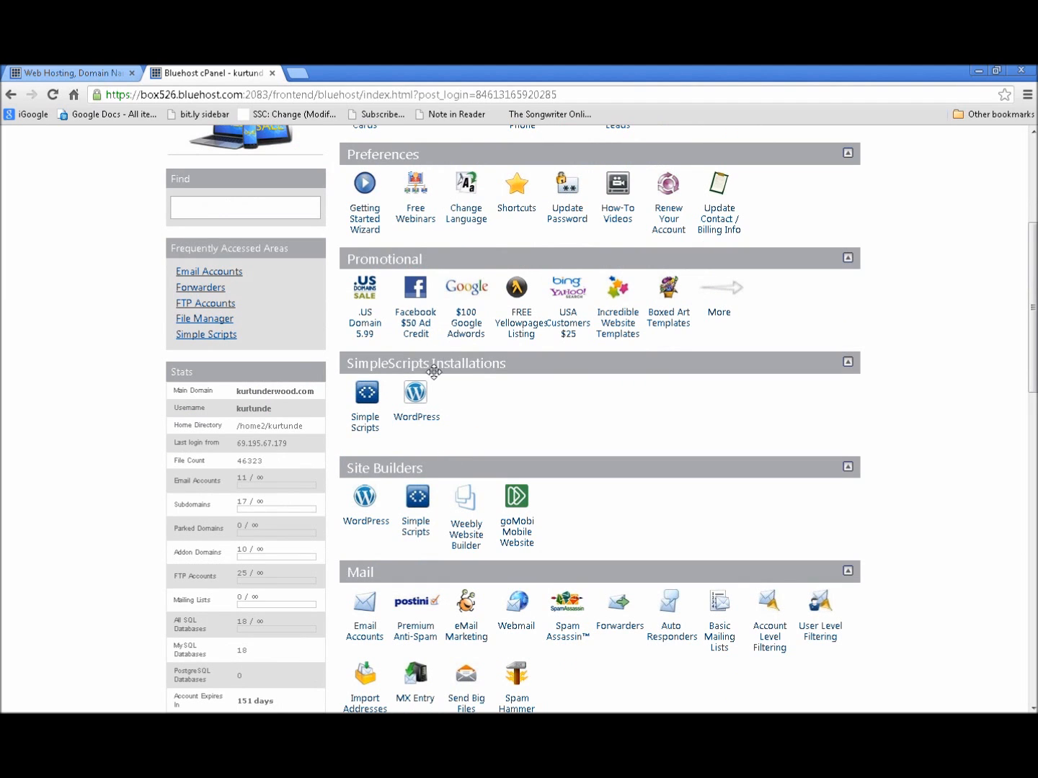
scroll(491, 401, down, 1)
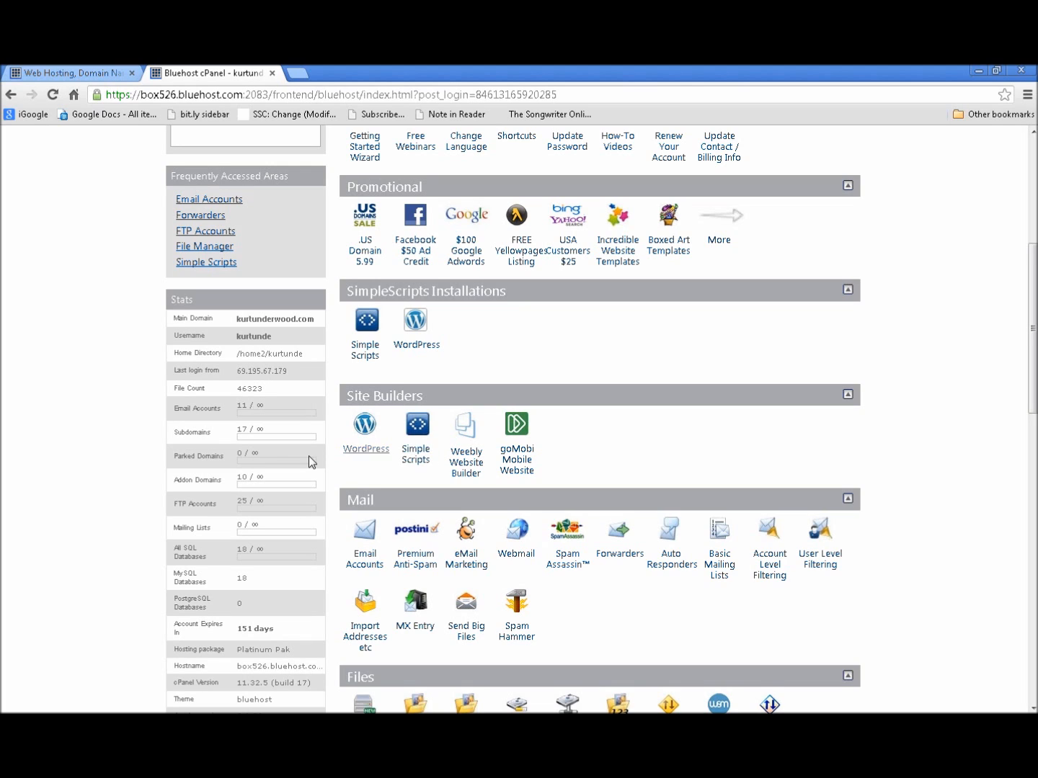
right_click(414, 454)
click(463, 458)
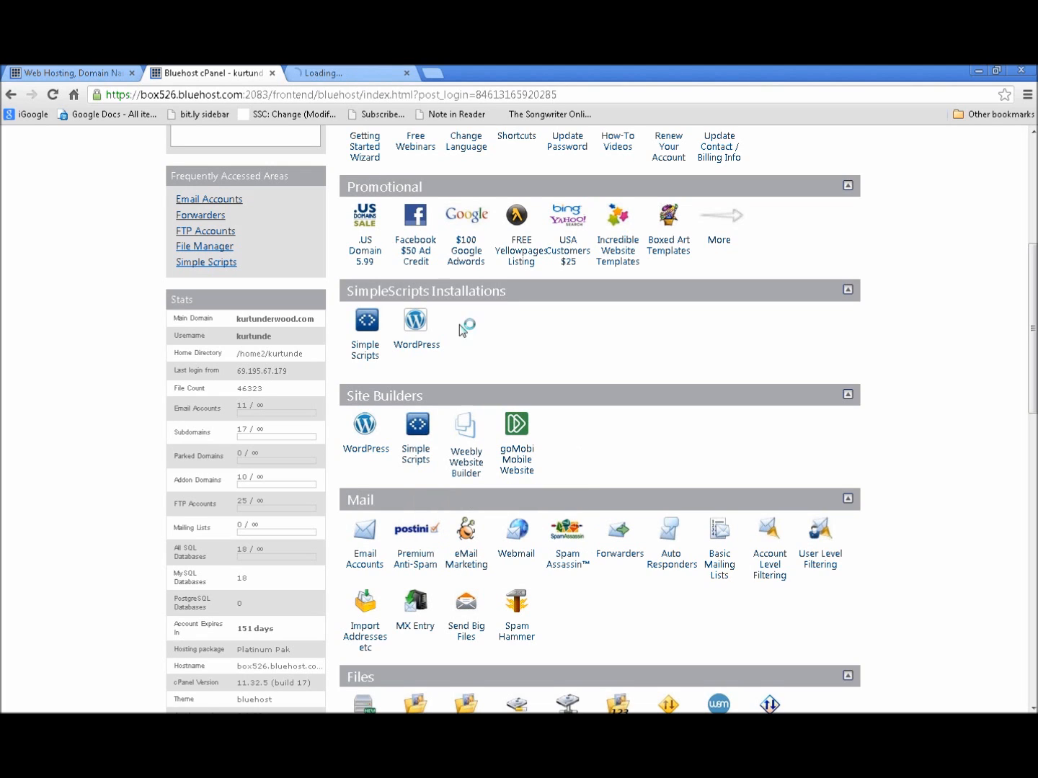
In the new SimpleScripts tab, choose WordPress under Blogs in the Script List
click(351, 77)
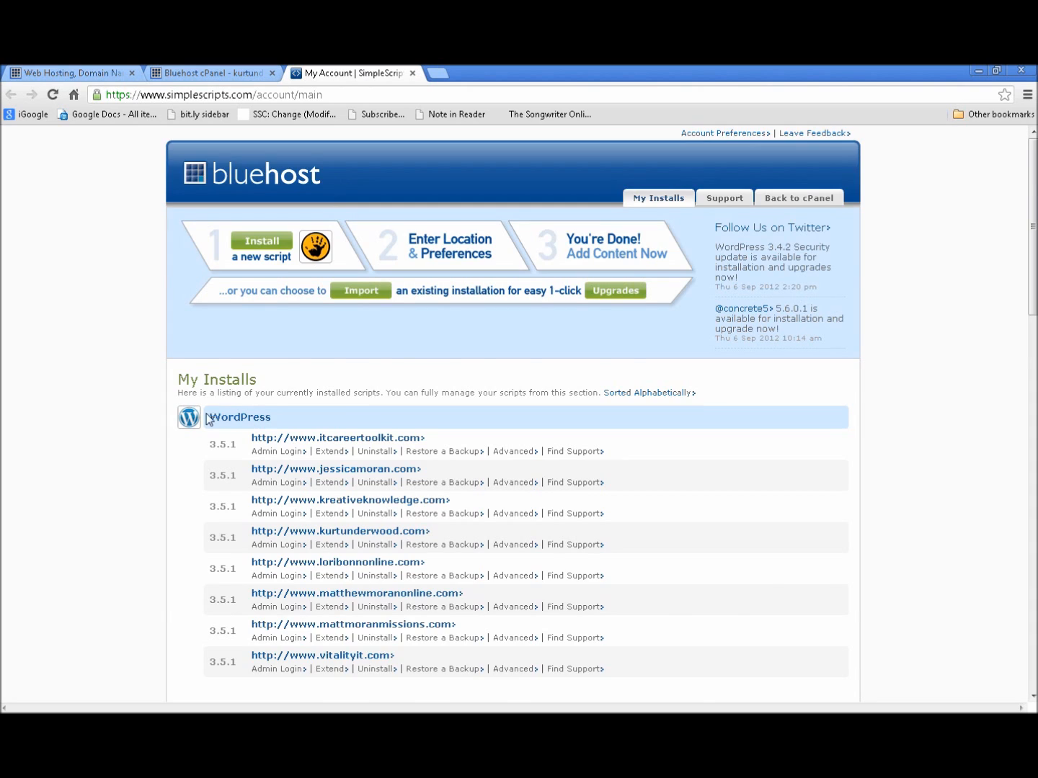
scroll(209, 411, down, 4)
scroll(204, 418, down, 2)
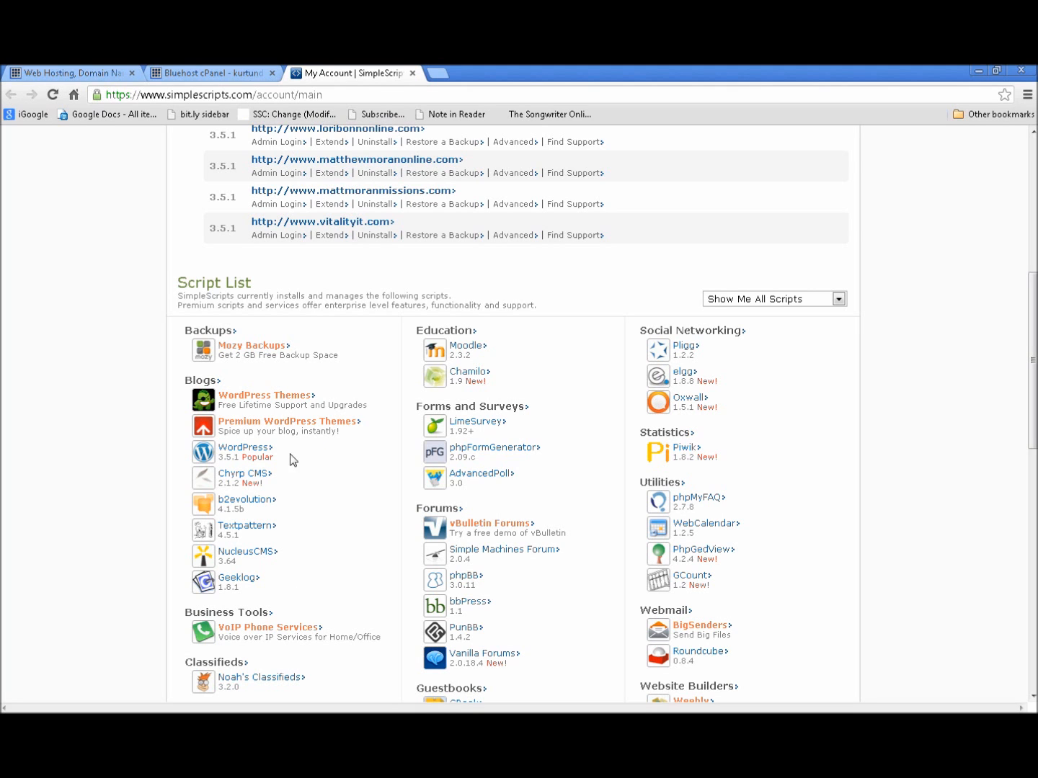
click(245, 447)
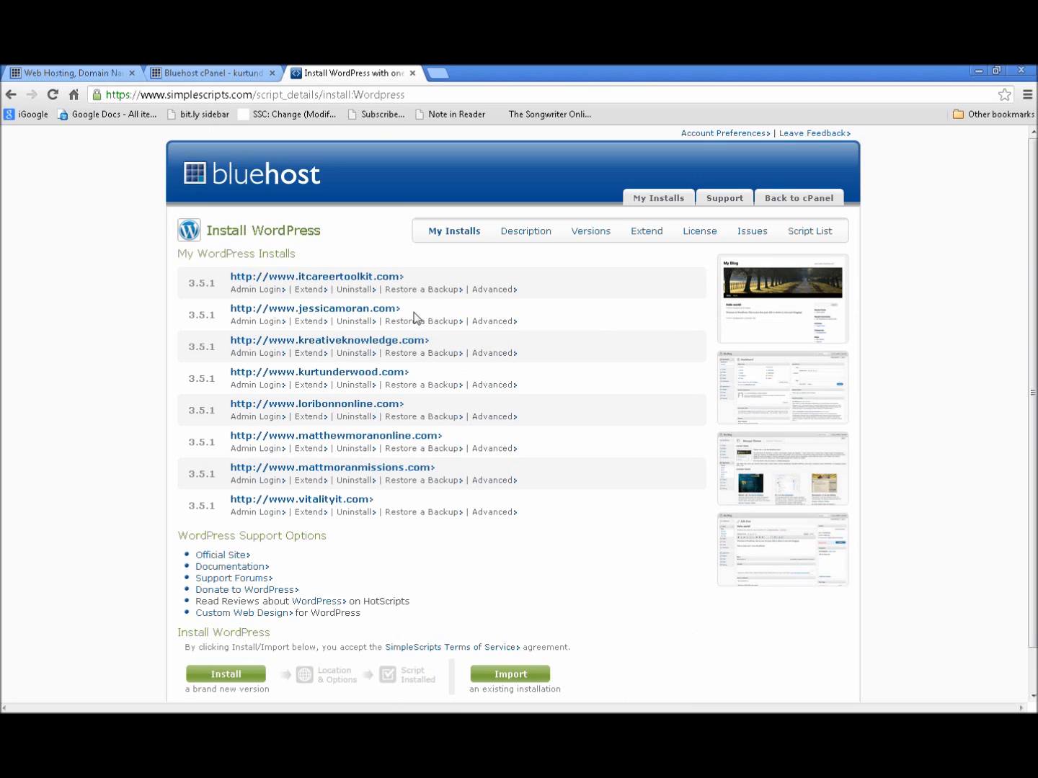
Choose Install for a brand-new WordPress version to bring up the installation form
scroll(353, 461, down, 1)
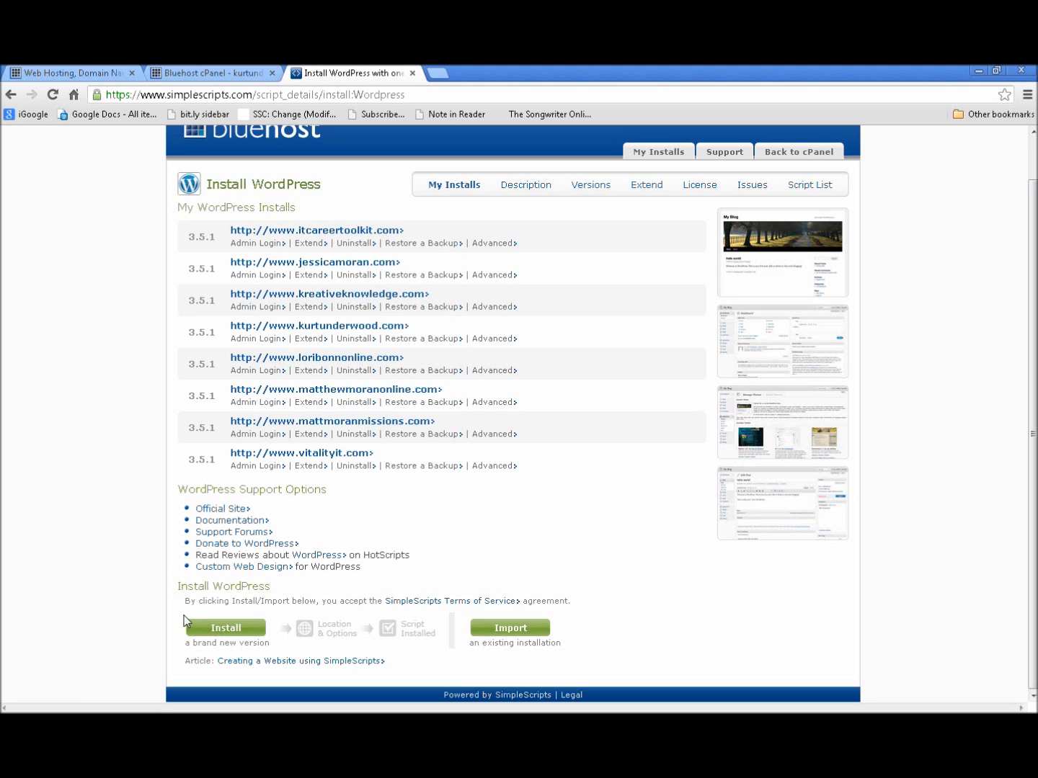
click(247, 630)
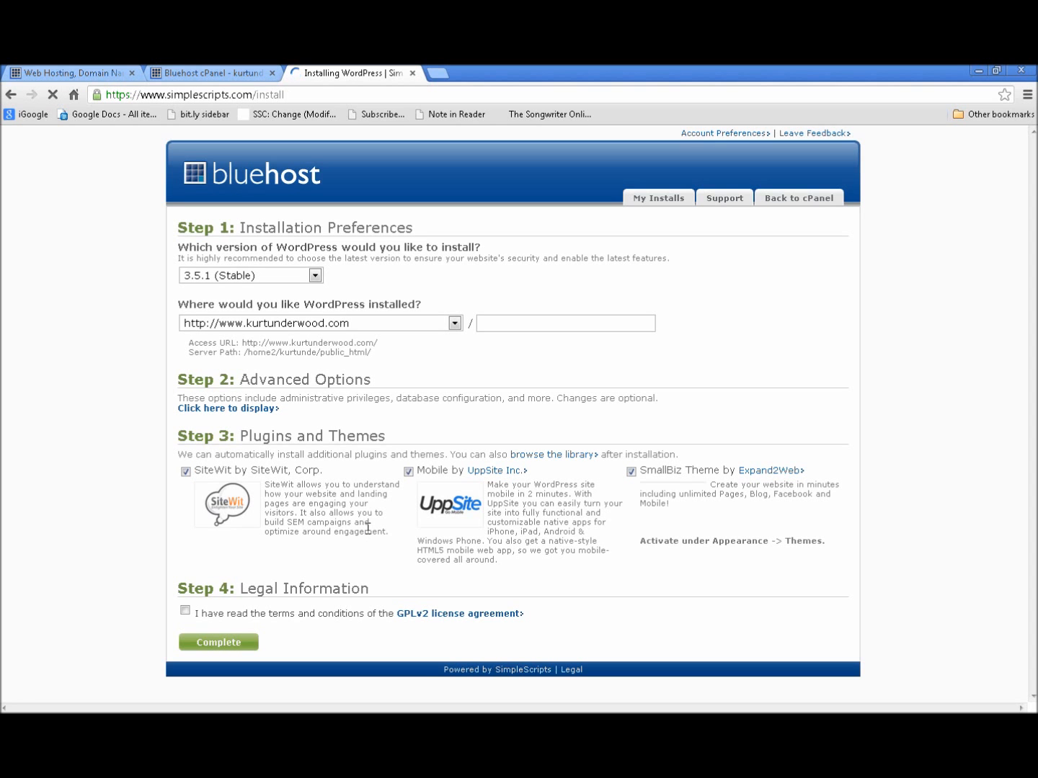
click(456, 323)
drag(458, 353, 452, 423)
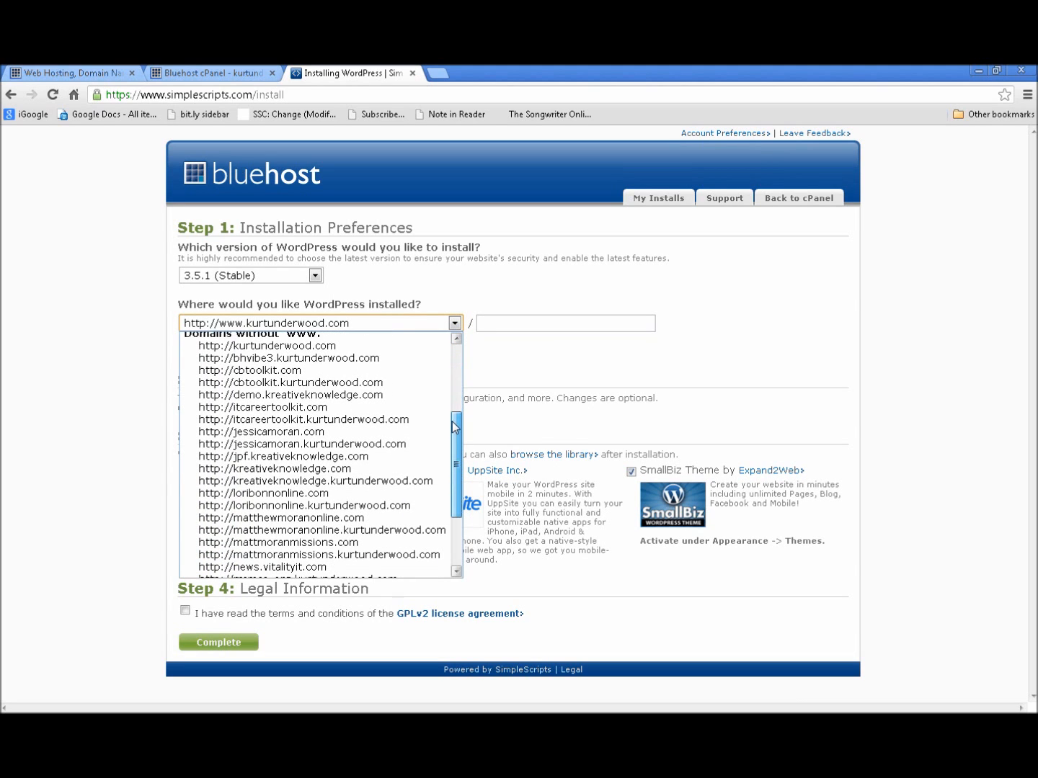
click(312, 396)
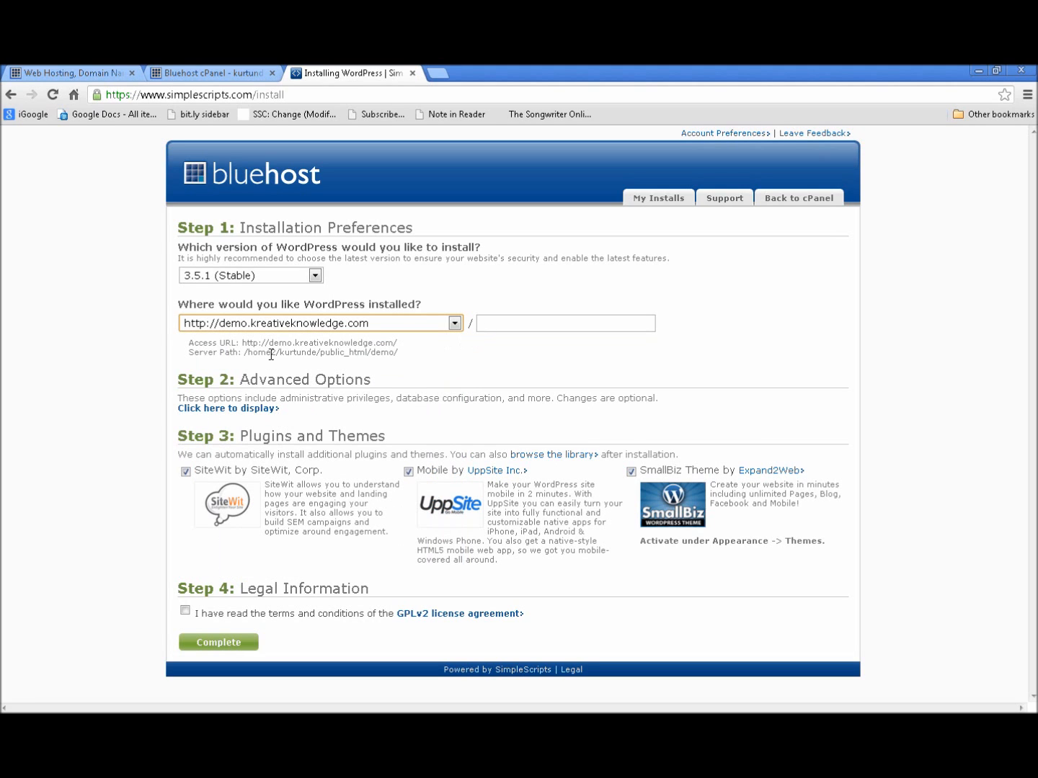
Reveal the advanced options and fill the administrator password from a saved suggestion
click(225, 409)
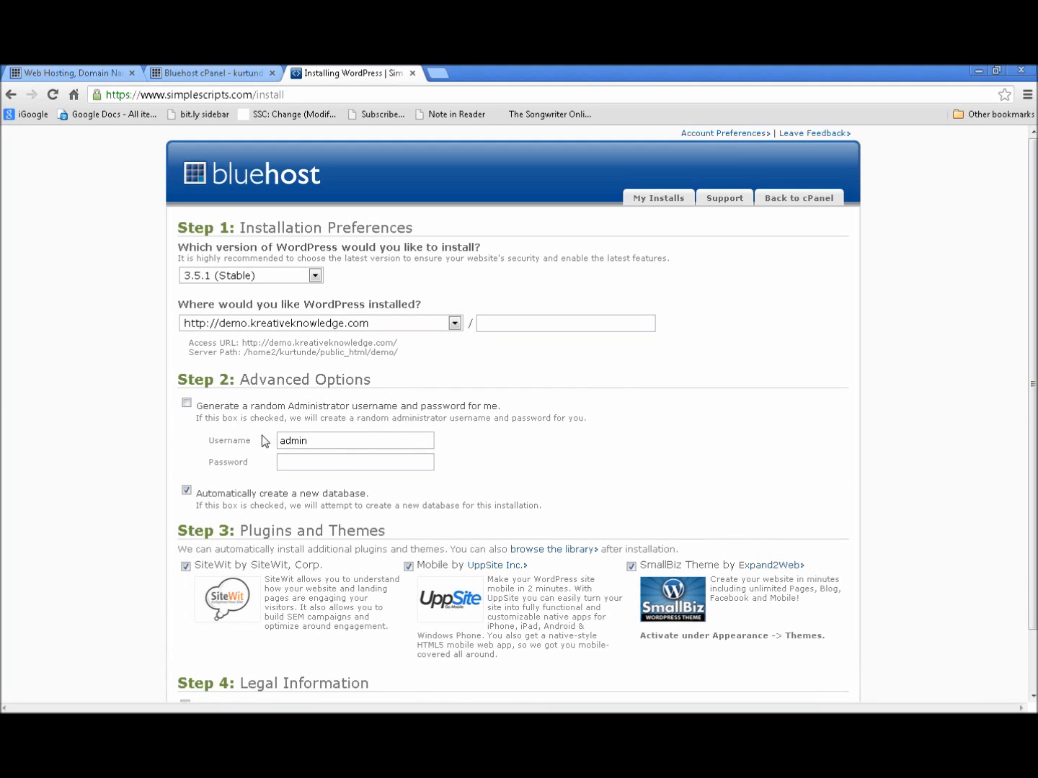
click(302, 463)
text(kk)
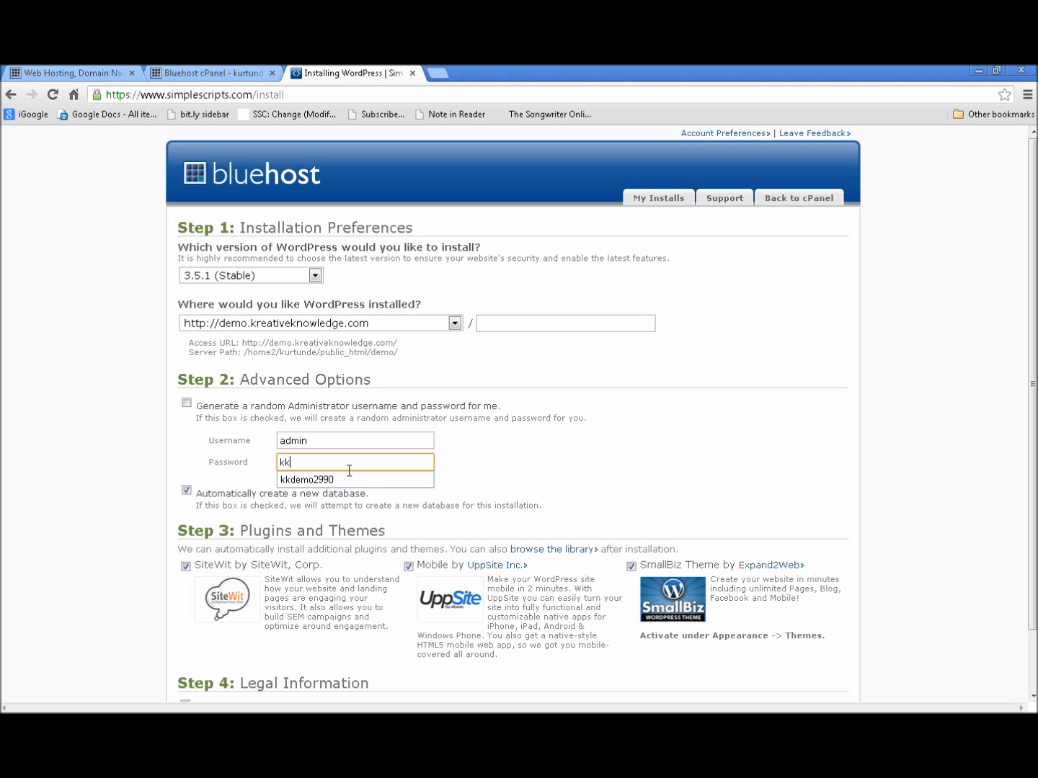
key(Down)
key(Tab)
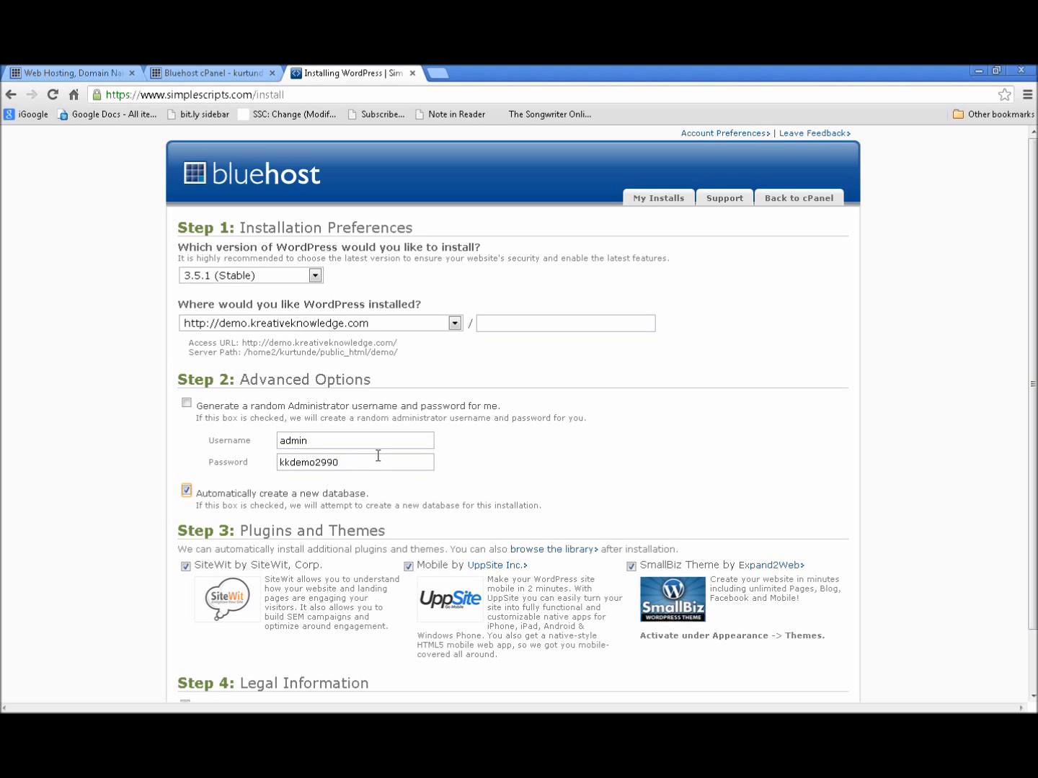
Skip the SiteWit plugin and SmallBiz theme, accept the GPLv2 license, and click Complete
click(185, 566)
click(631, 568)
scroll(559, 595, down, 2)
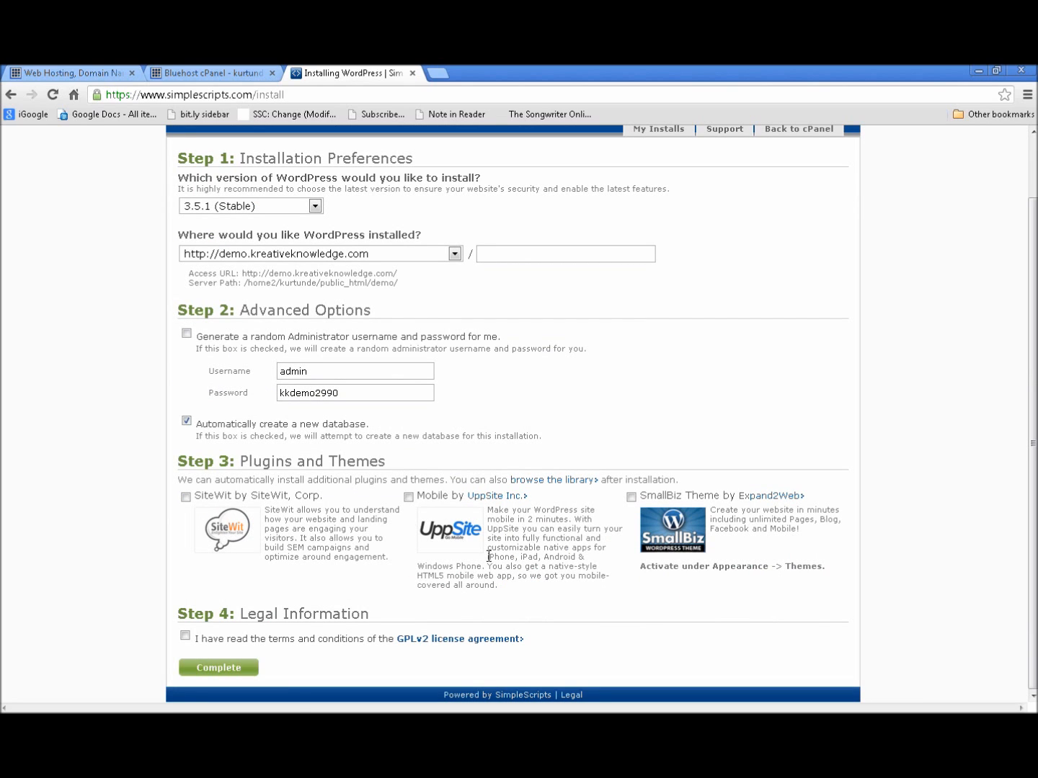
click(191, 636)
click(240, 672)
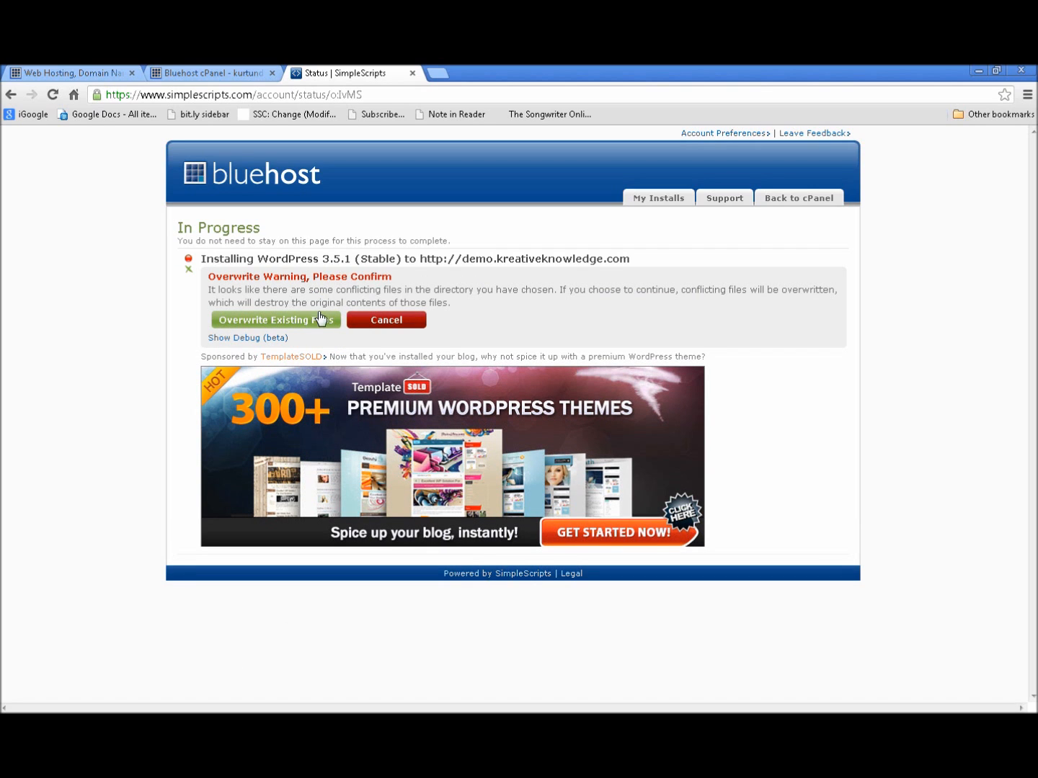
Allow overwriting the conflicting files so WordPress 3.5.1 finishes installing
click(296, 322)
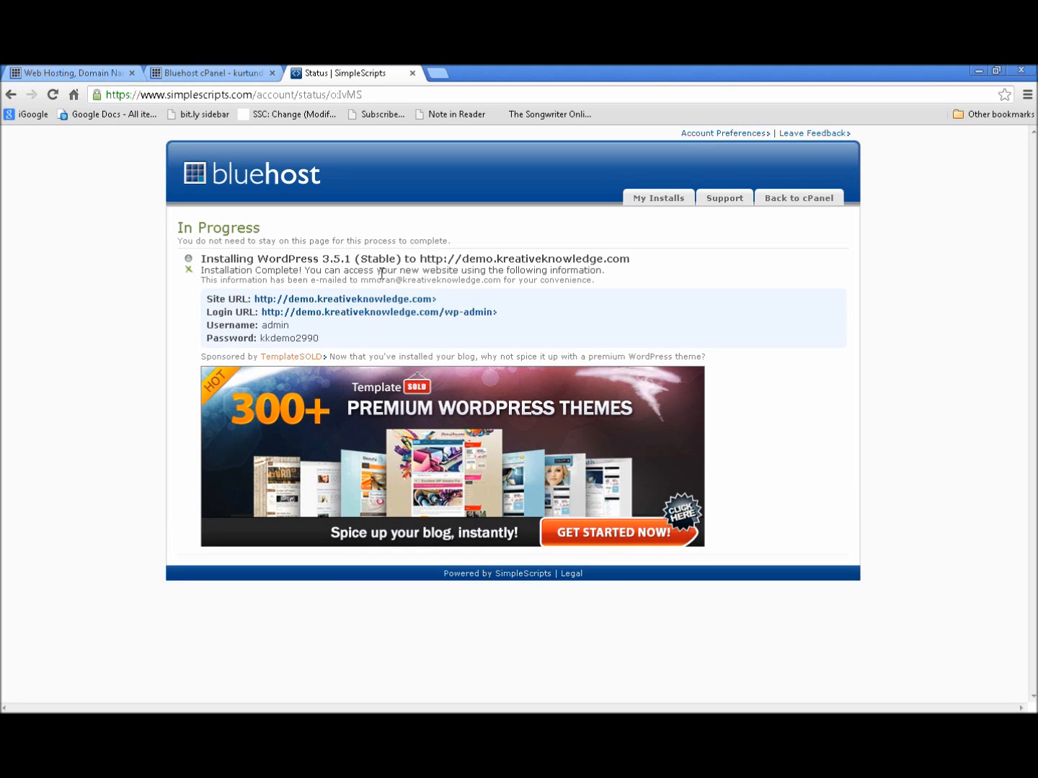
Open the new site's URL in another tab, view its Sample Page, then return to the summary
right_click(345, 304)
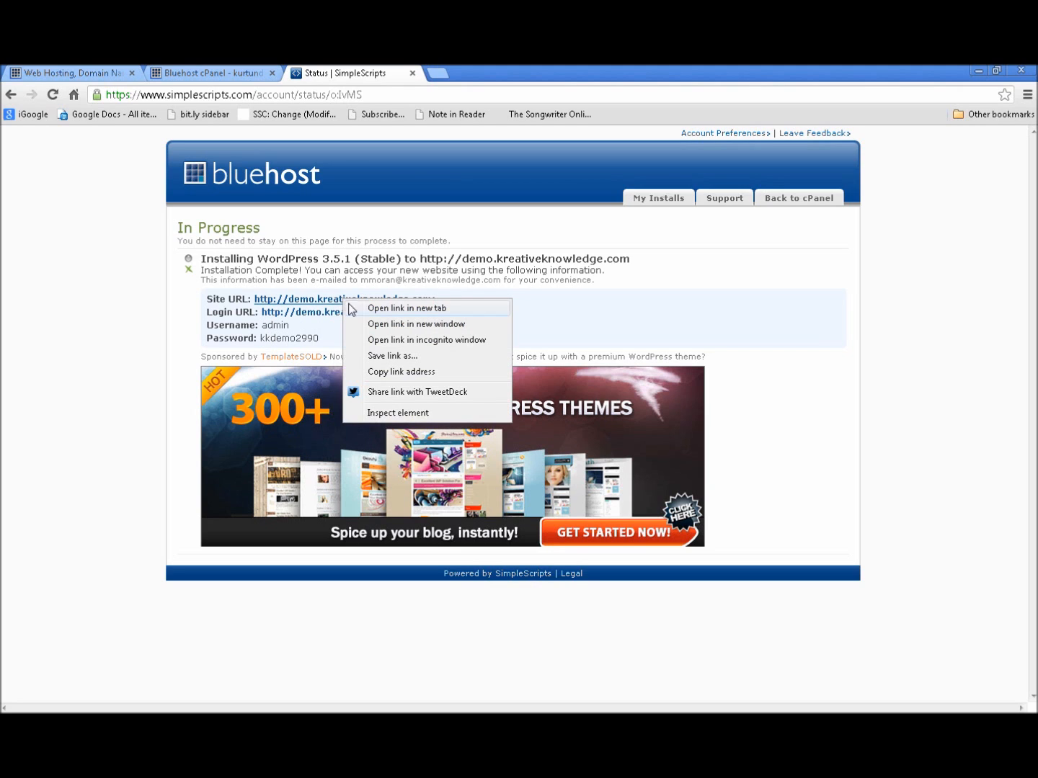
click(387, 308)
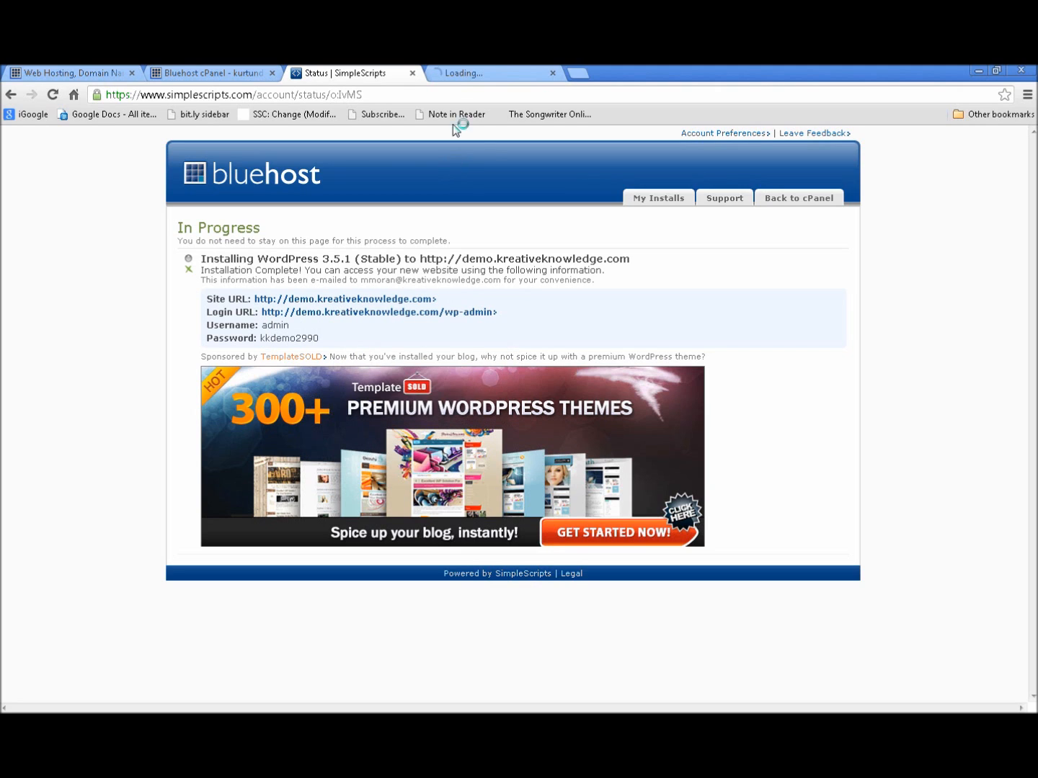
click(462, 74)
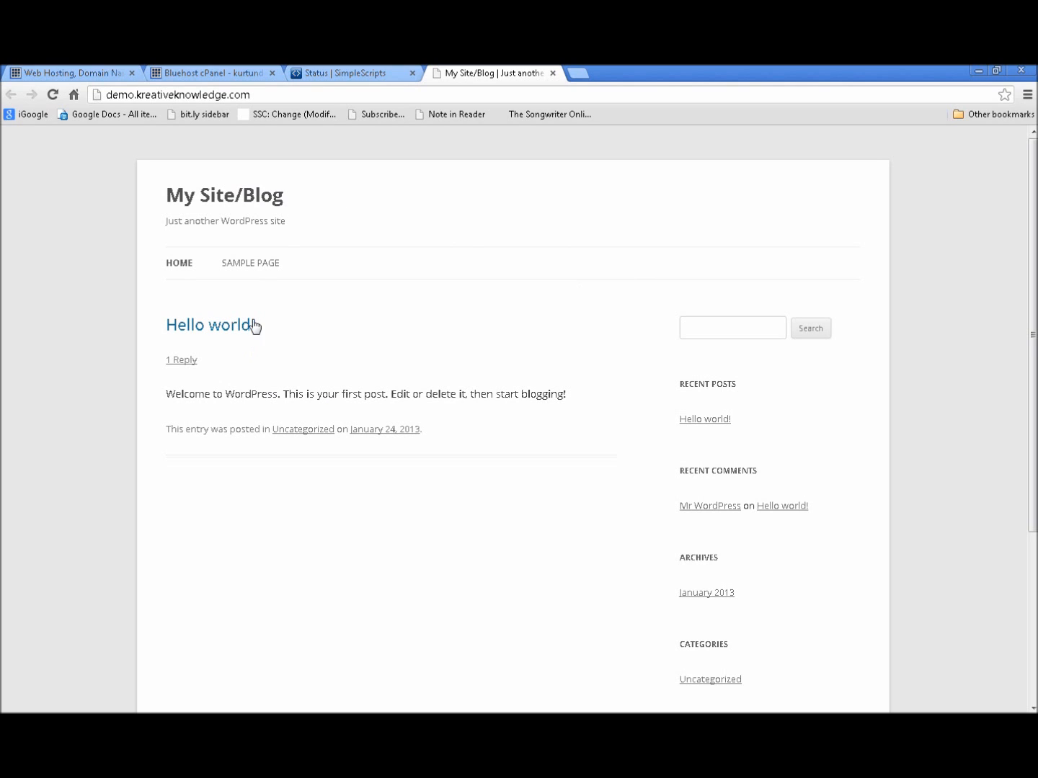
click(251, 263)
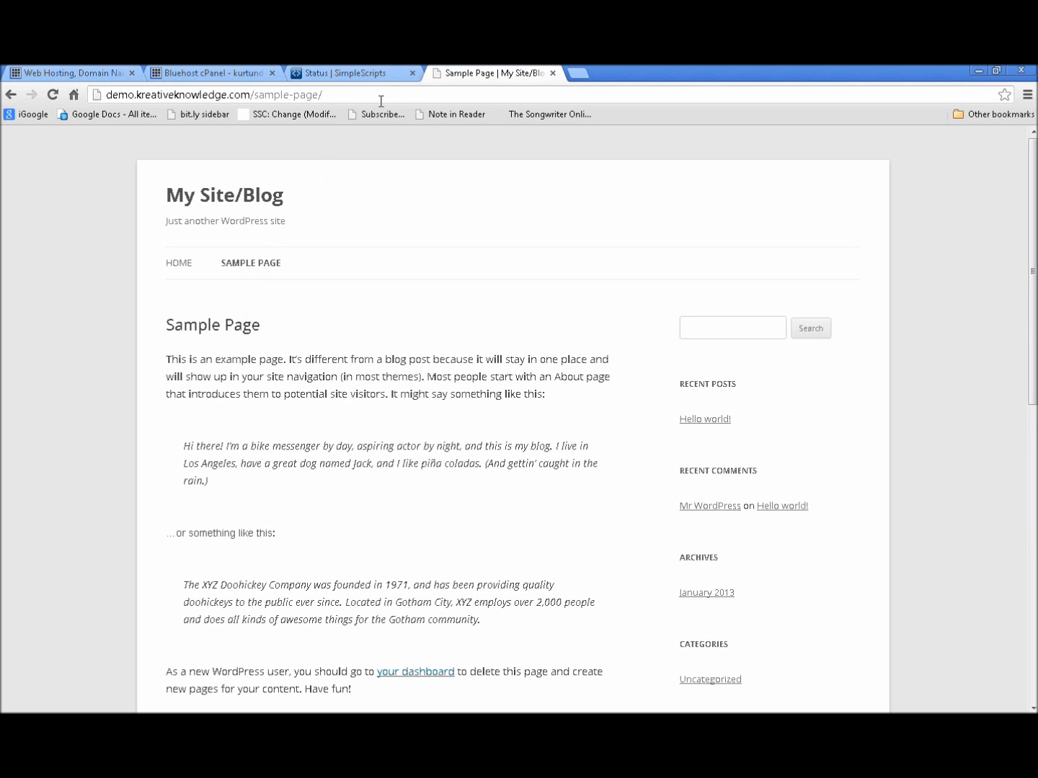
click(367, 75)
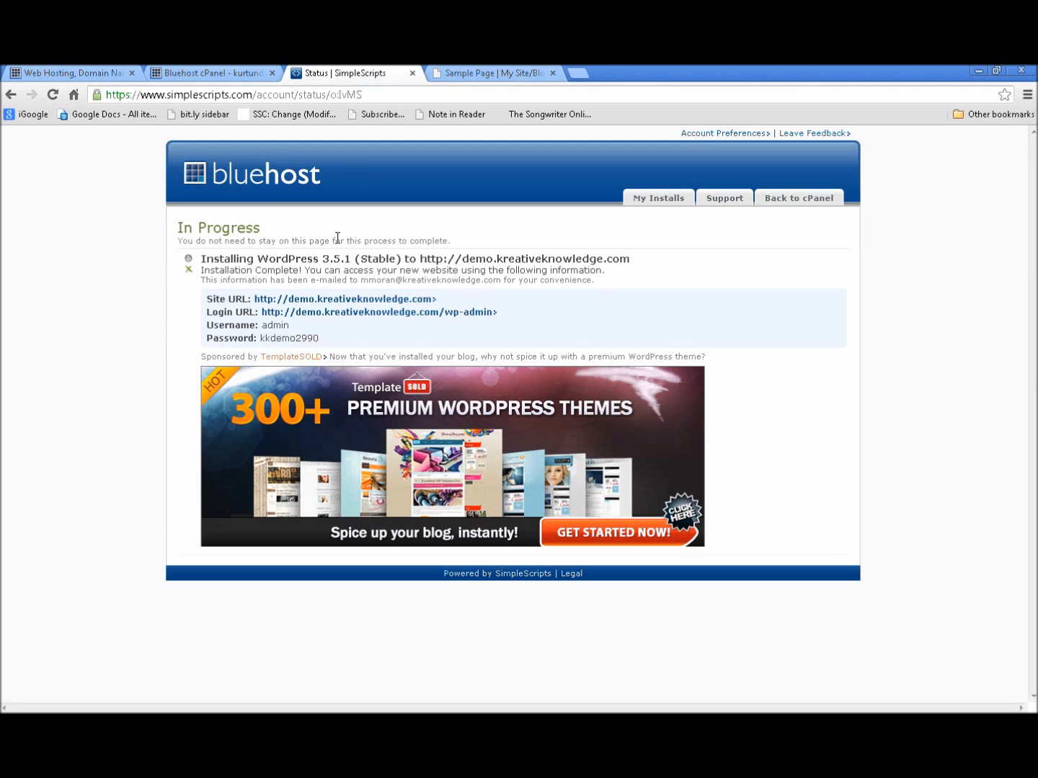
Open the wp-admin Login URL in a new tab and switch to it
right_click(352, 319)
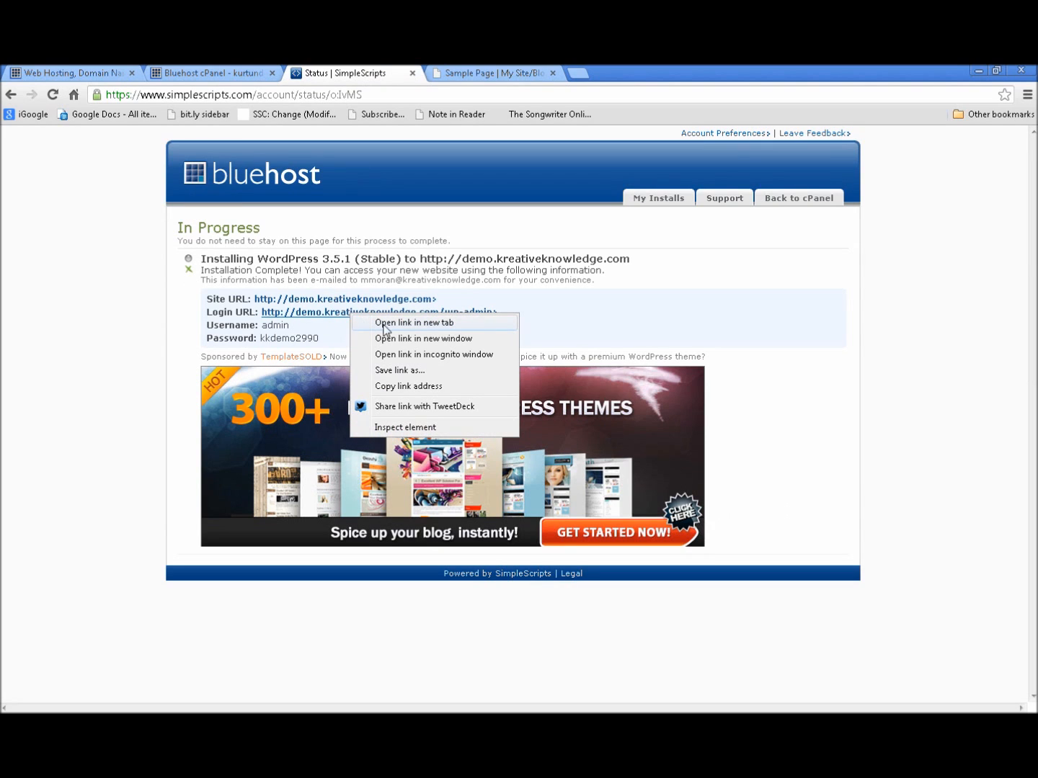
click(401, 321)
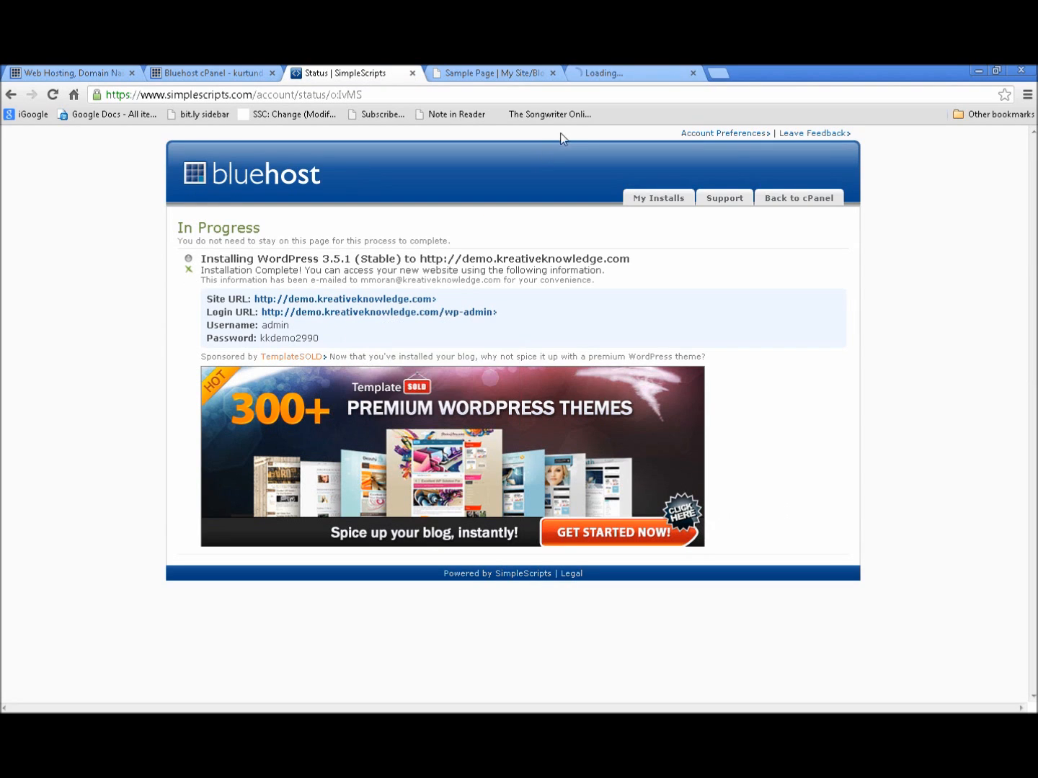
click(607, 75)
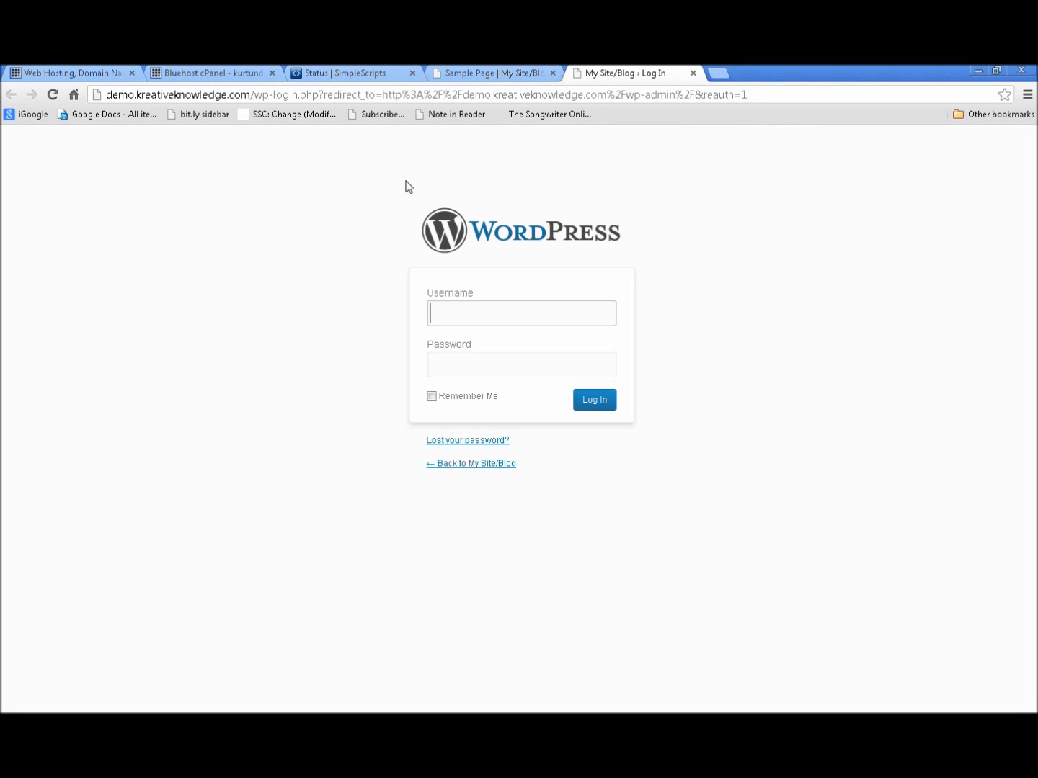
Log in as admin with the account password and Remember Me checked
click(450, 307)
text(admin)
key(Tab)
text(******)
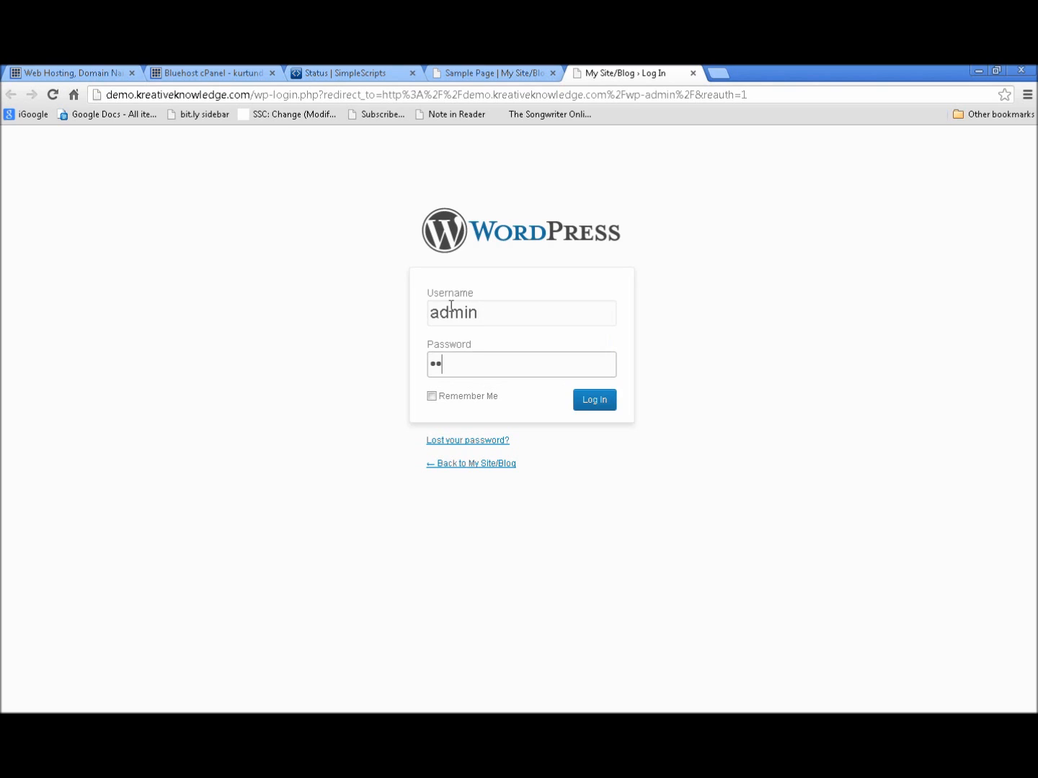
text(****)
key(Tab)
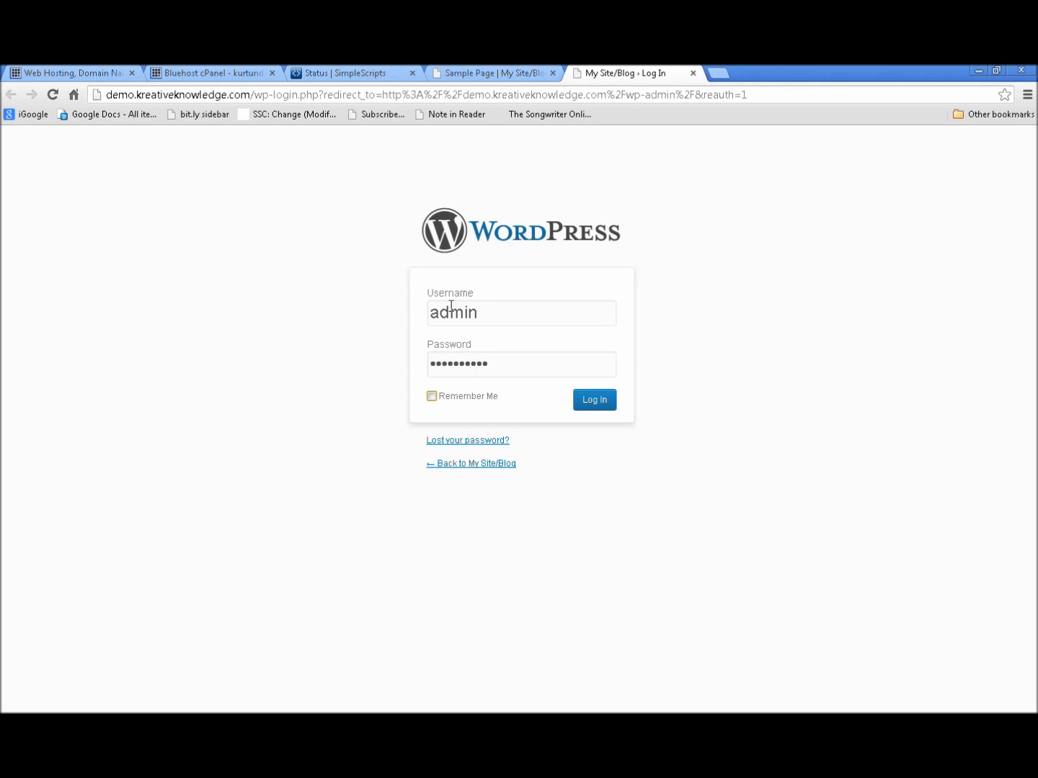
click(431, 396)
click(602, 400)
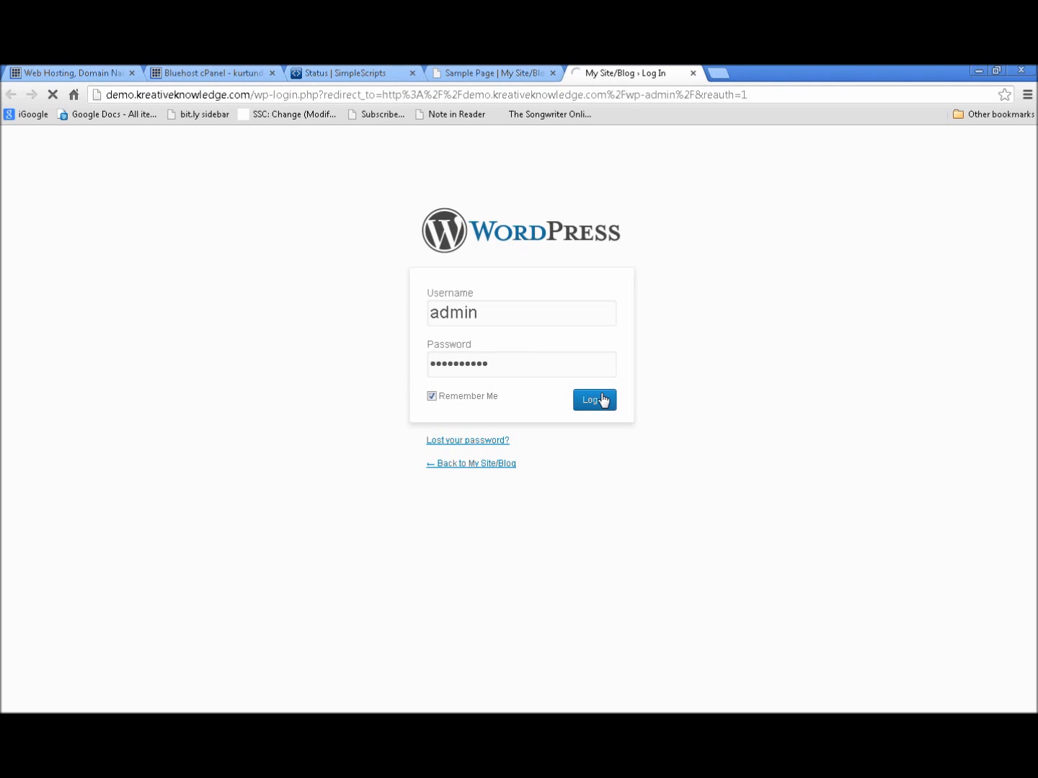